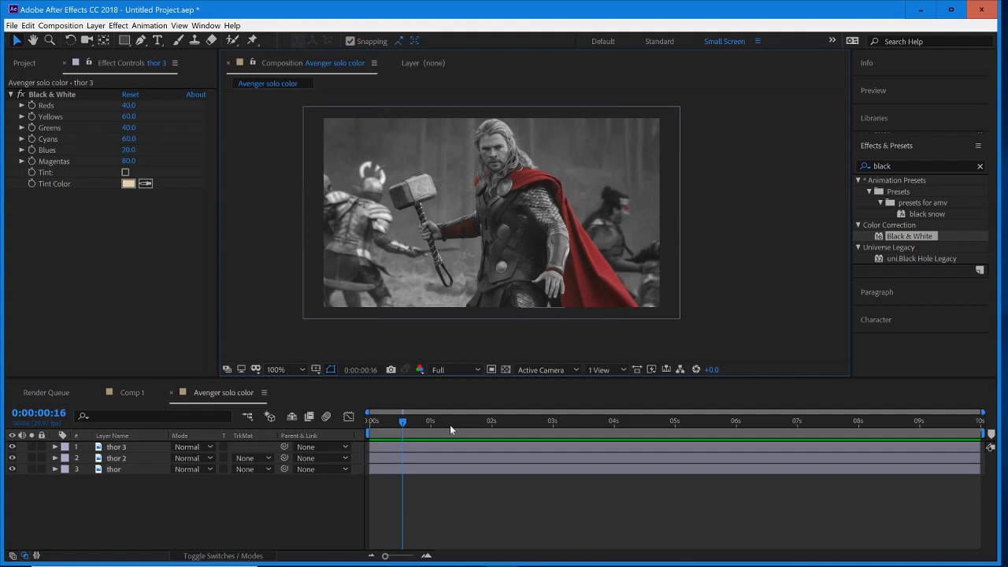
Create a new 1280×720 composition, Comp 2, from the Project panel
left_click_drag(450, 424, 451, 455)
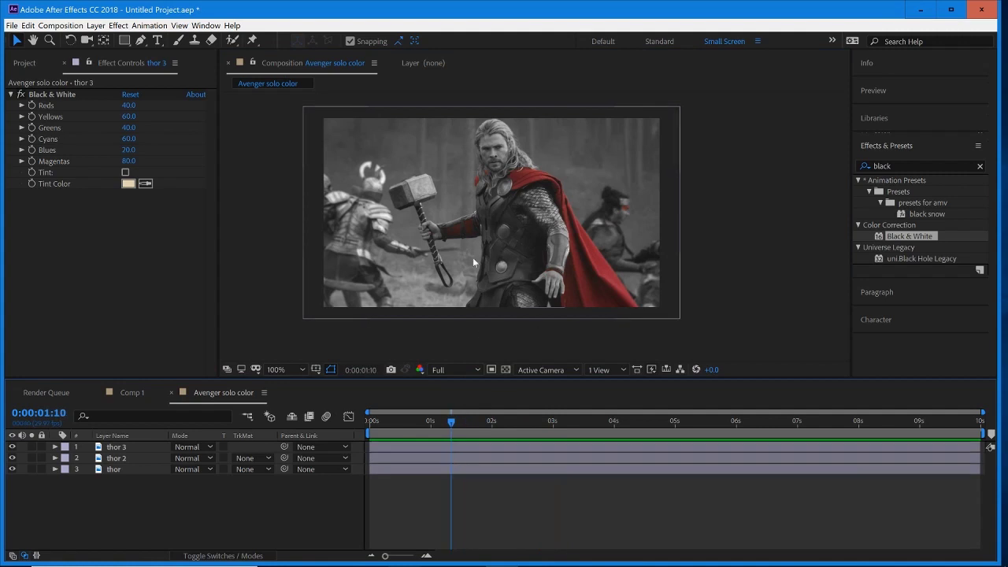
left_click(36, 64)
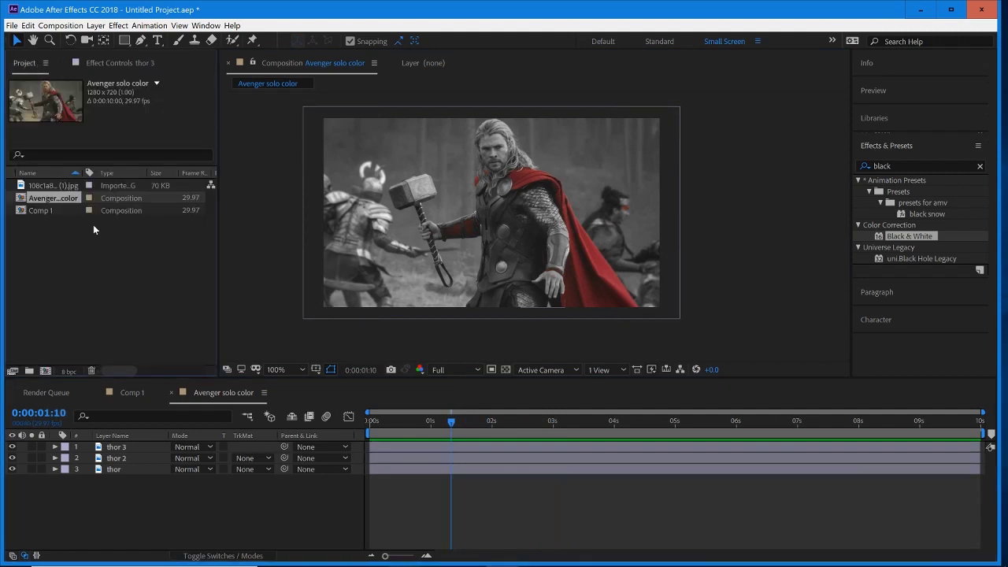
right_click(68, 252)
left_click(102, 263)
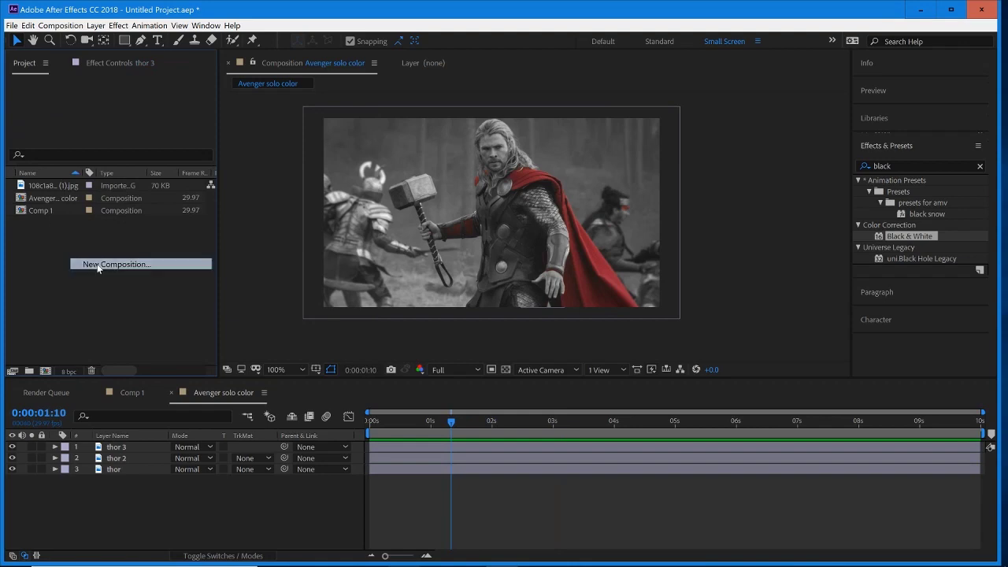
left_click(627, 459)
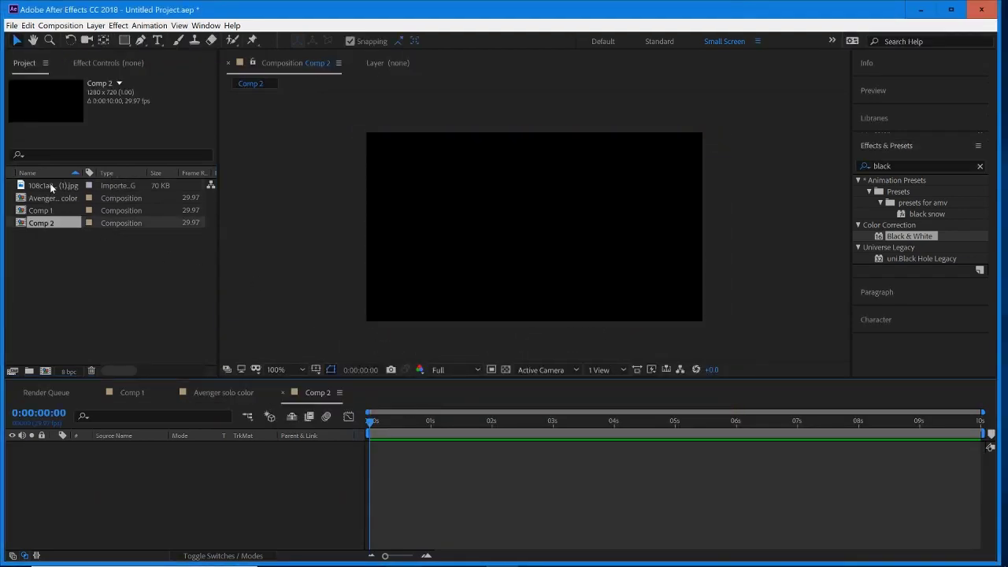
Add the Thor battle jpg to Comp 2 and scale it to 135% to fill the frame
left_click_drag(51, 187, 229, 452)
key("s")
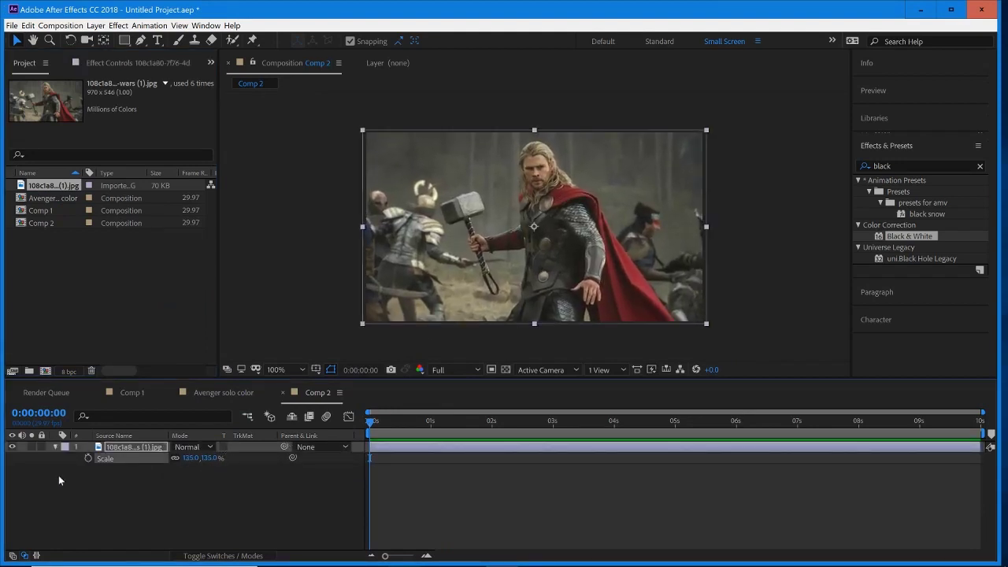
left_click(56, 447)
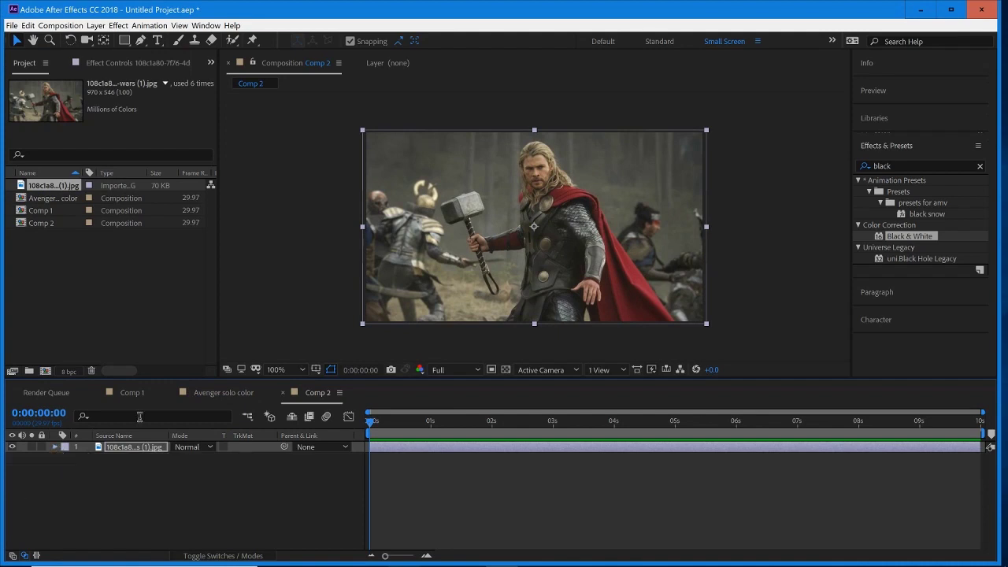
Search Effects & Presets for 'leave colo' and apply Leave Color to the Thor image layer
left_click(893, 164)
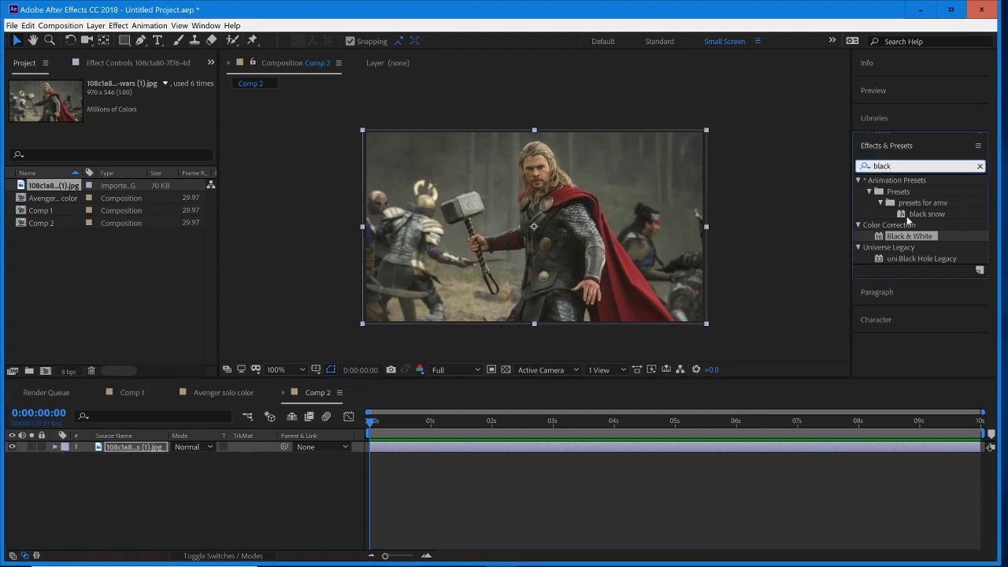
key("BackSpace")
key("BackSpace")
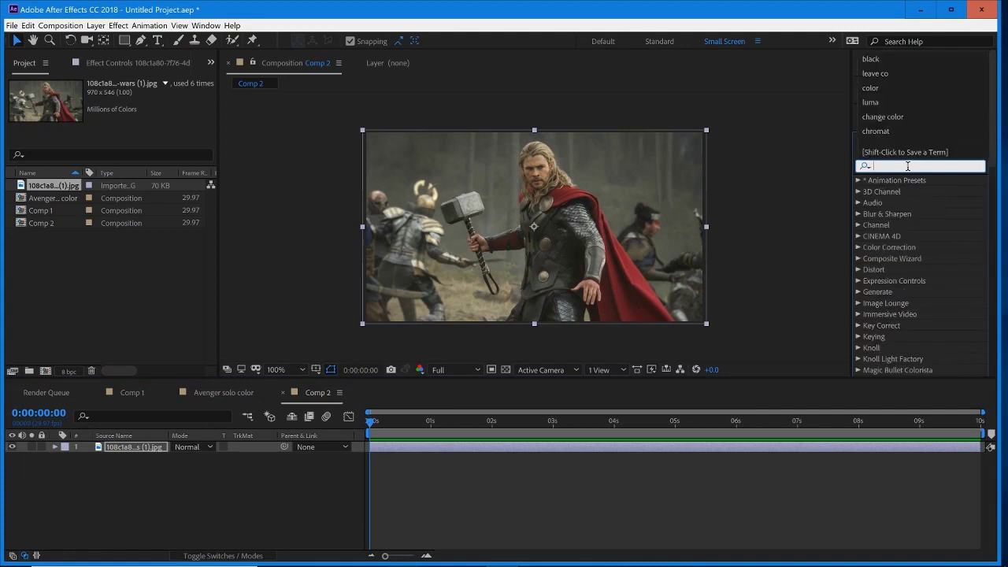
type("leave colo")
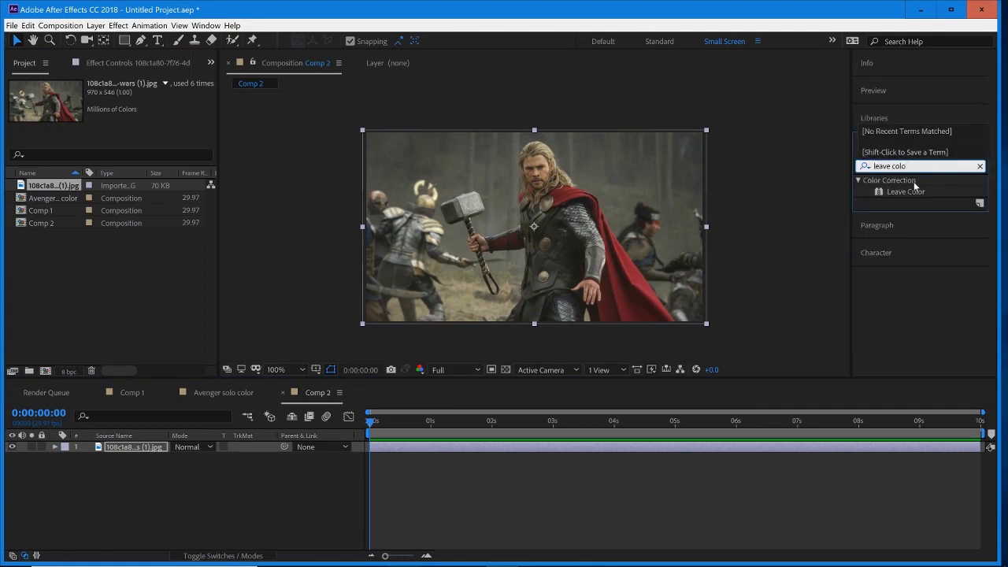
left_click_drag(894, 194, 456, 442)
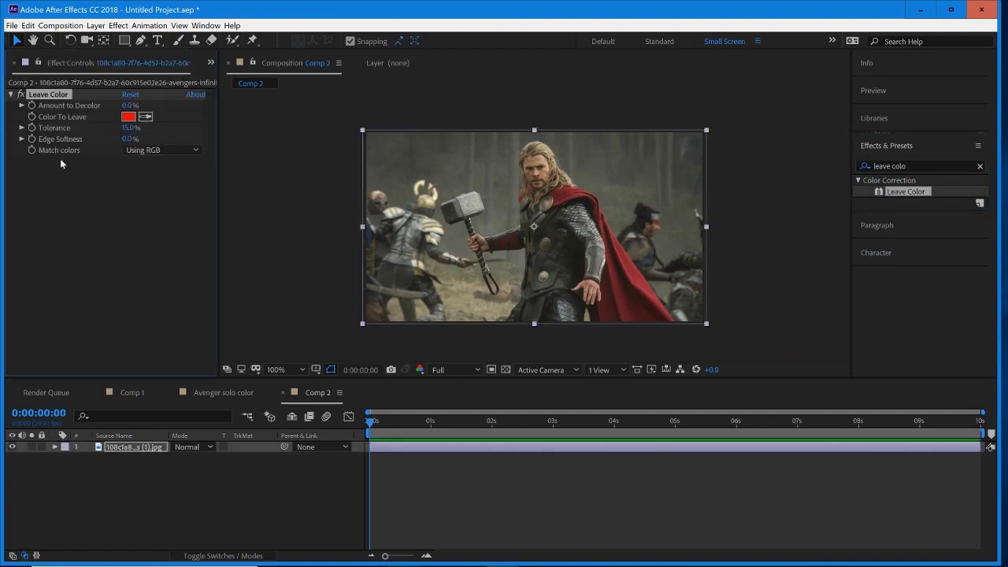
left_click(147, 117)
Sample the cape's red as Color To Leave, set Amount to Decolor to 100%, and match Using Hue
left_click(575, 189)
left_click_drag(128, 106, 238, 104)
left_click(158, 150)
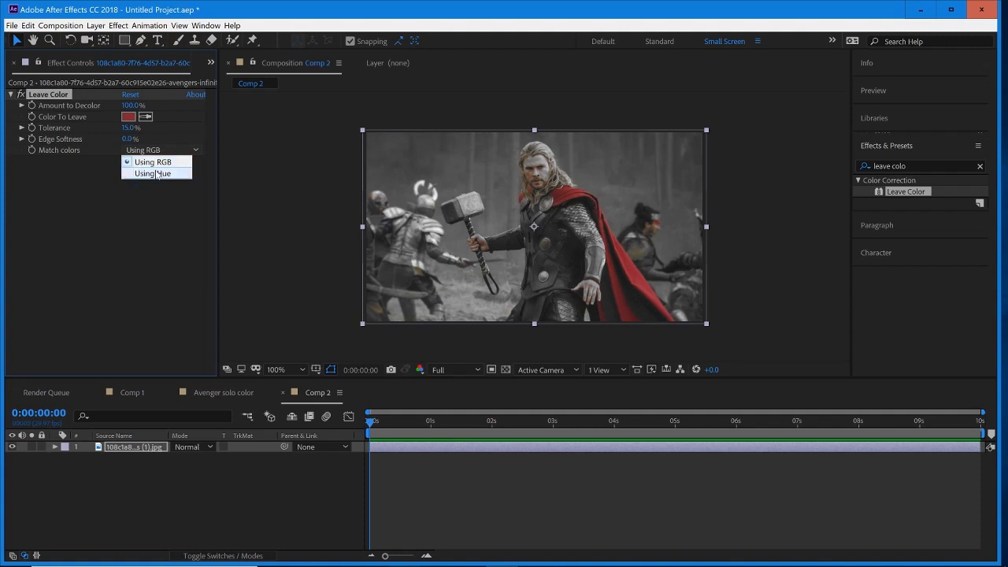
left_click(156, 174)
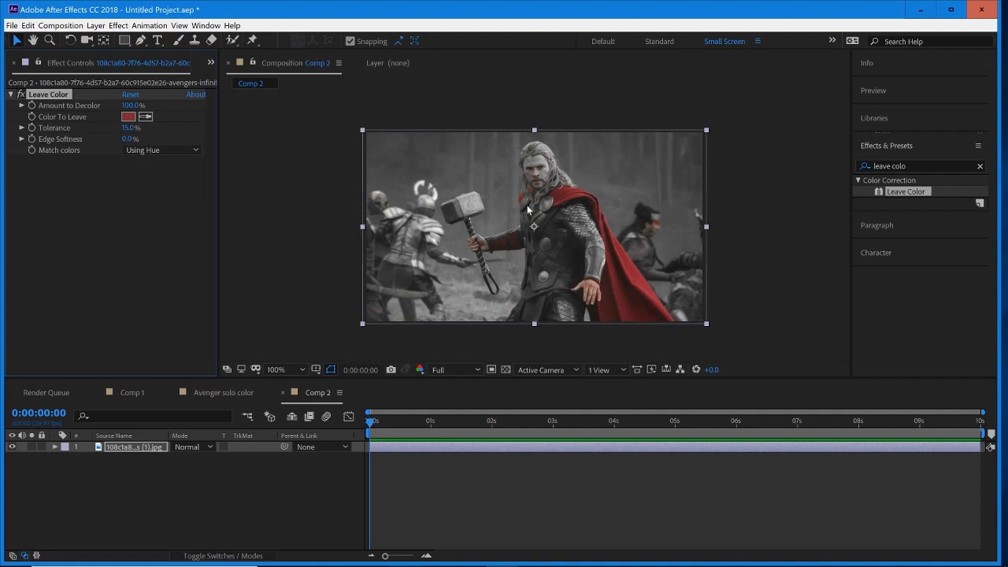
Zoom in on Thor's face and lower the Leave Color Tolerance to 11%
scroll(598, 274, "up", 2)
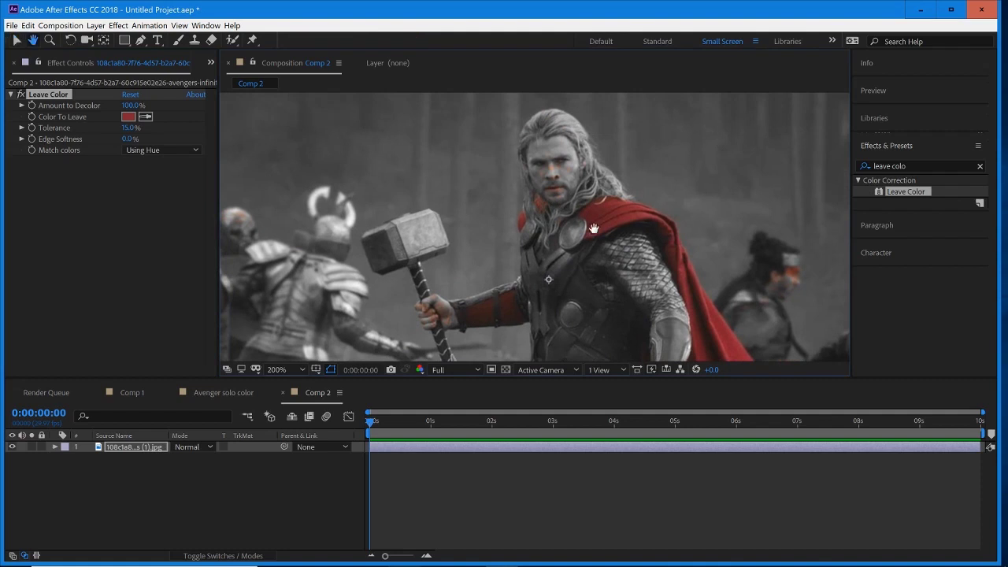
scroll(523, 200, "down", 2)
scroll(576, 175, "down", 2)
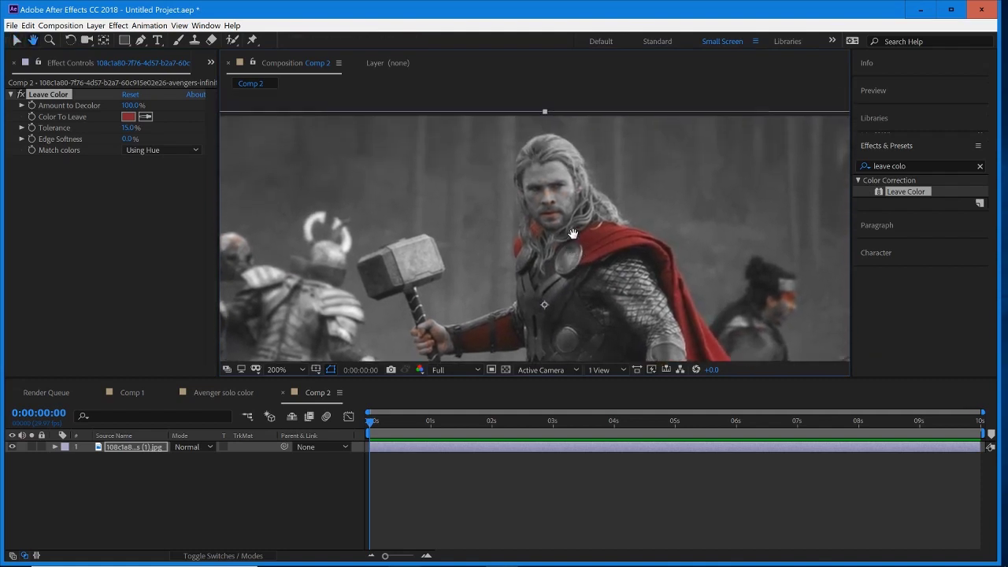
scroll(543, 179, "right", 3)
scroll(535, 181, "up", 3)
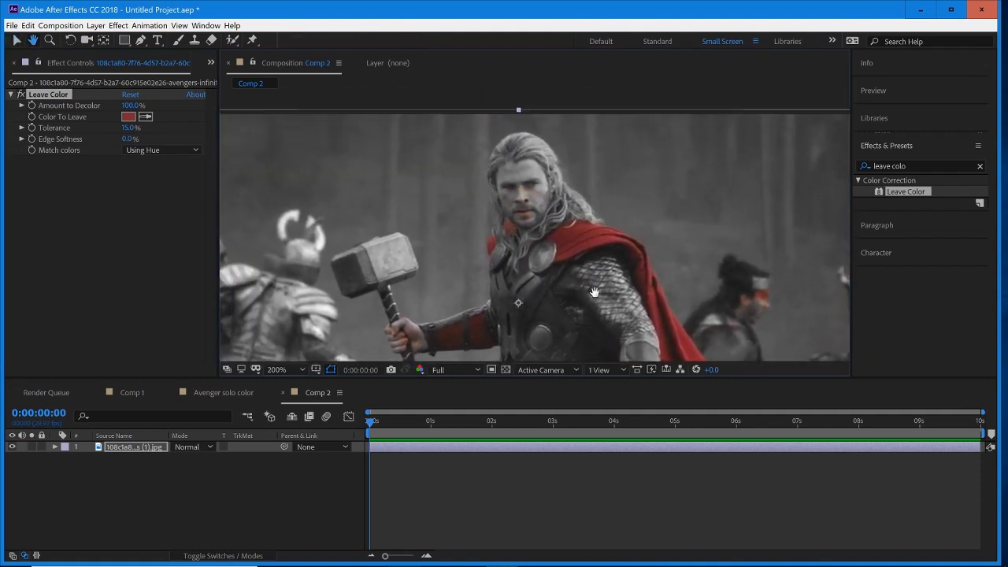
scroll(520, 205, "up", 2)
scroll(517, 225, "up", 1)
key("v")
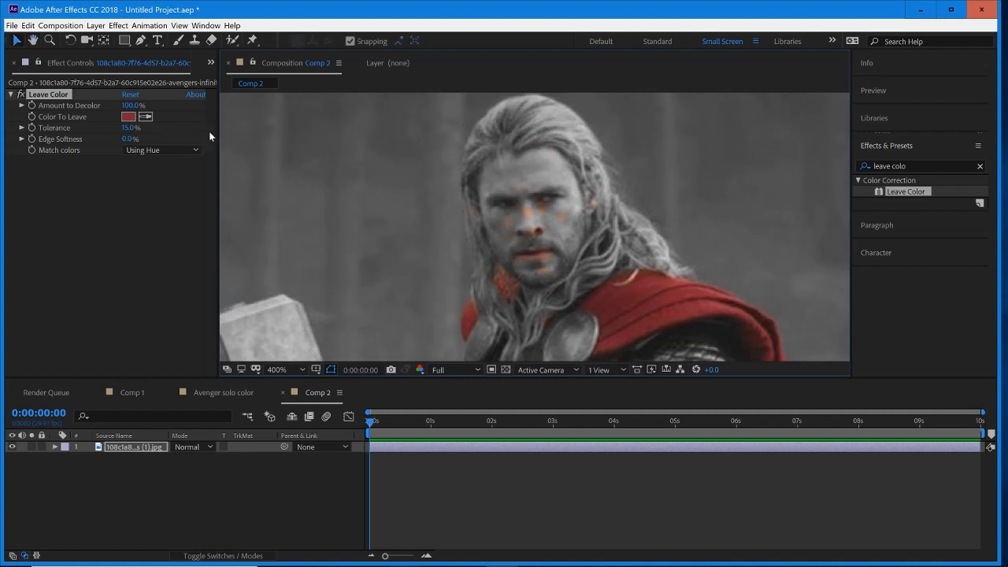
left_click(131, 128)
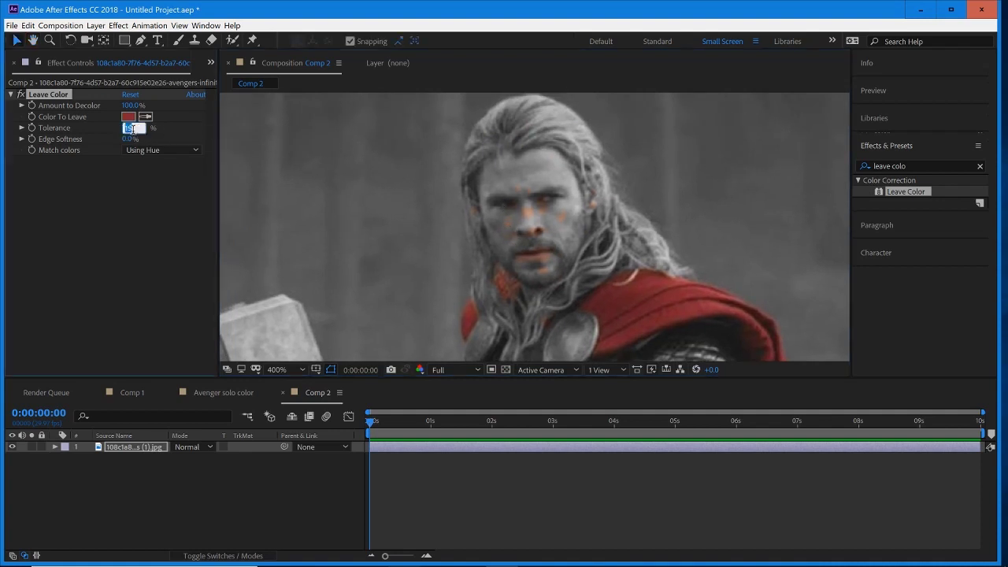
type("0")
key("Return")
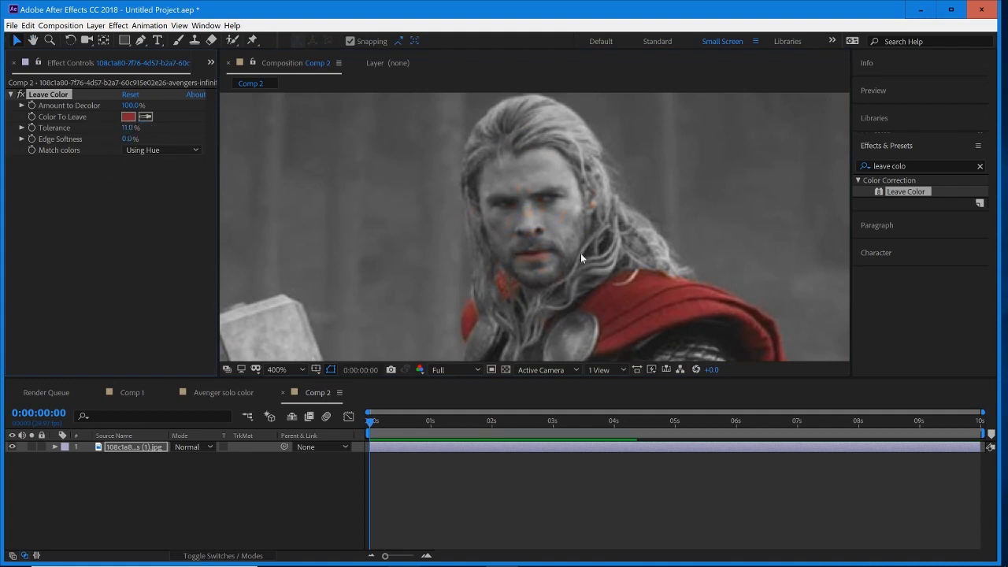
Pan across Thor checking for leftover red, then fit the whole frame back in view
key("h")
left_click_drag(606, 172, 637, 121)
left_click_drag(599, 331, 607, 165)
left_click_drag(441, 308, 473, 229)
scroll(551, 260, "down", 2)
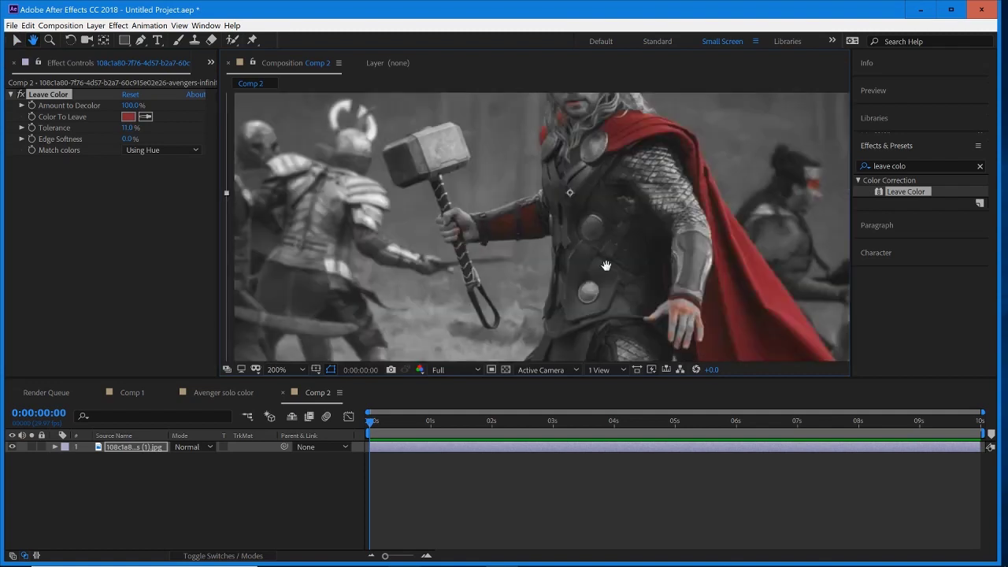
left_click_drag(652, 278, 565, 210)
scroll(622, 266, "down", 2)
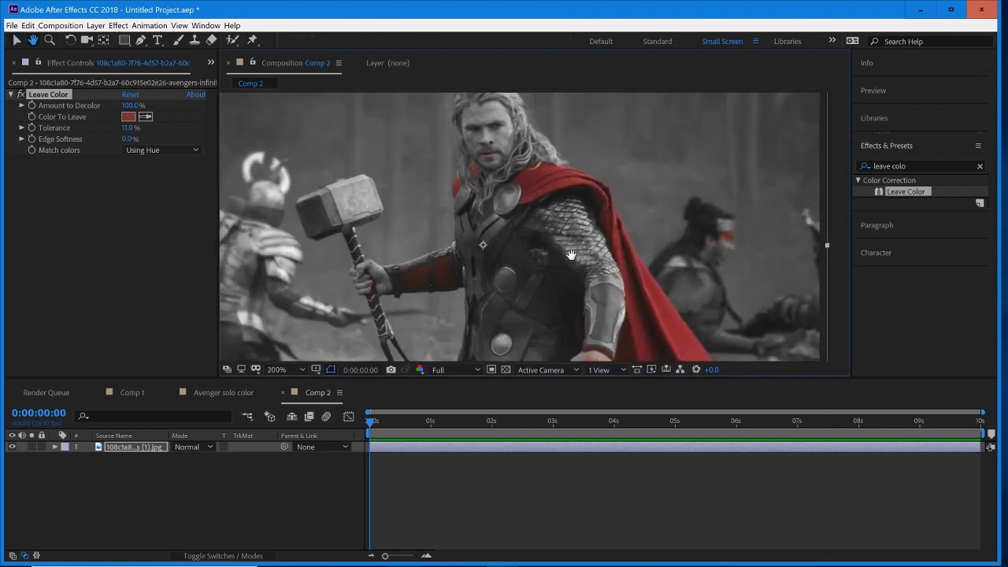
scroll(573, 254, "up", 2)
key("slash")
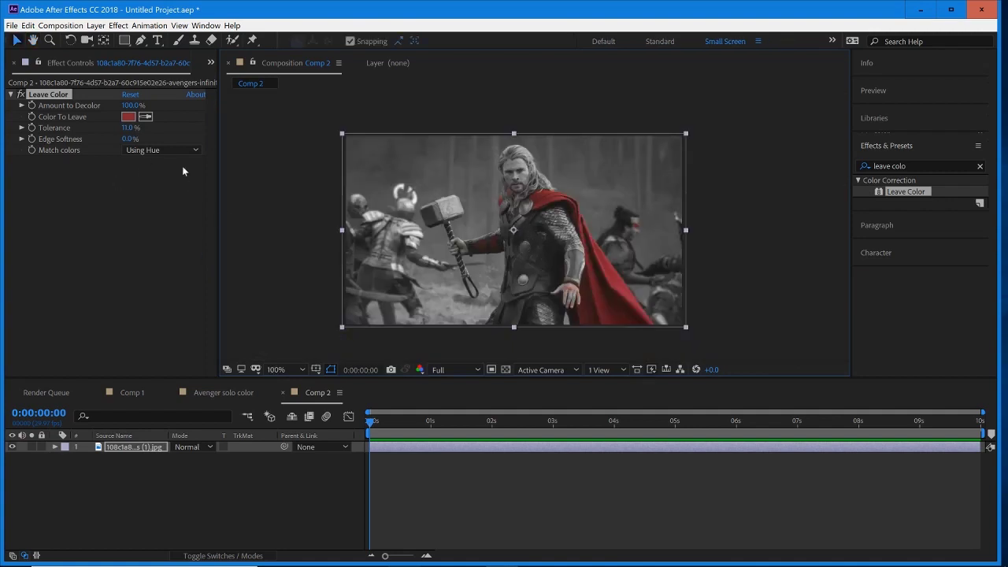
Try softening the kept red's edges, then return Edge Softness to 0%
scroll(569, 239, "up", 2)
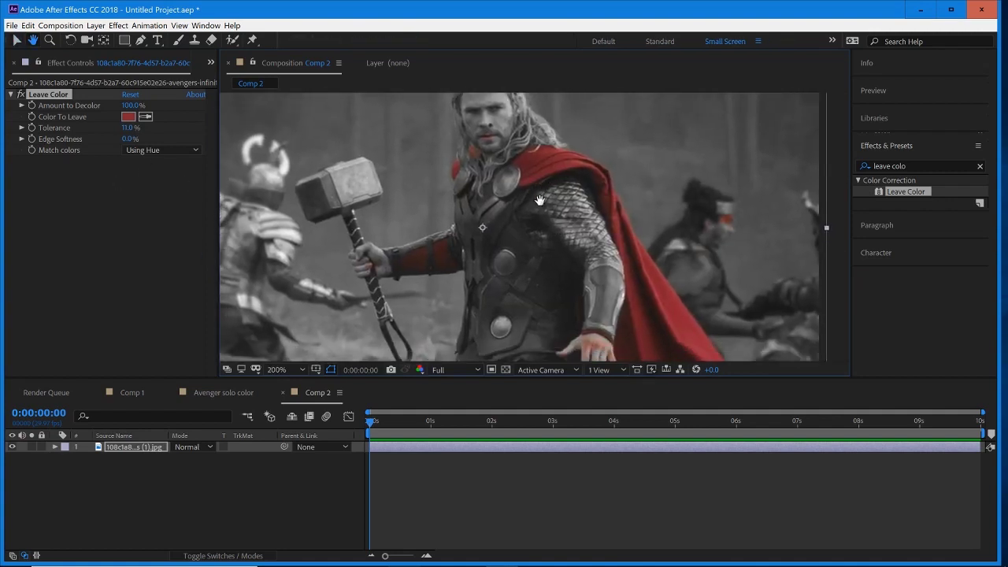
scroll(541, 198, "down", 2)
key("v")
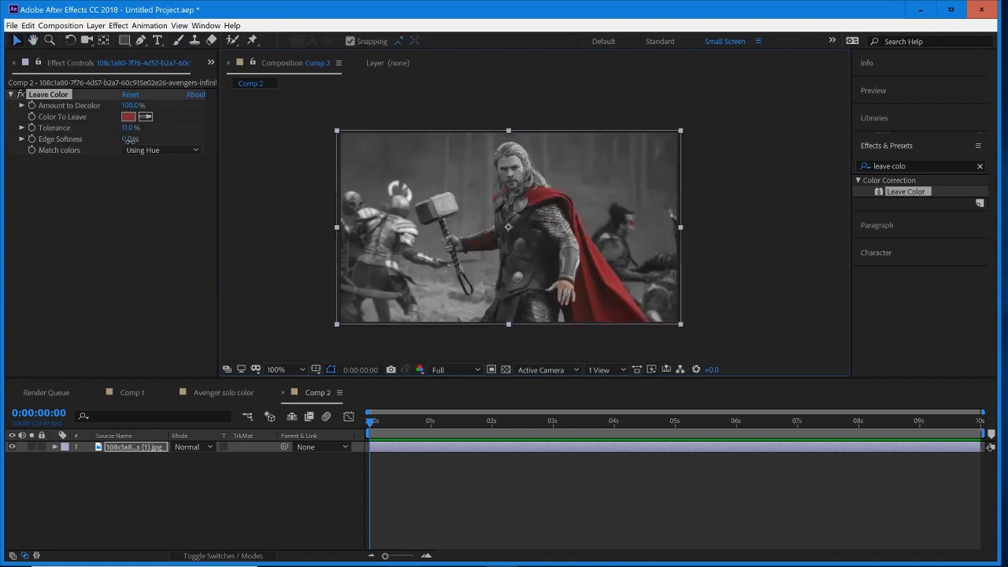
left_click_drag(127, 139, 131, 140)
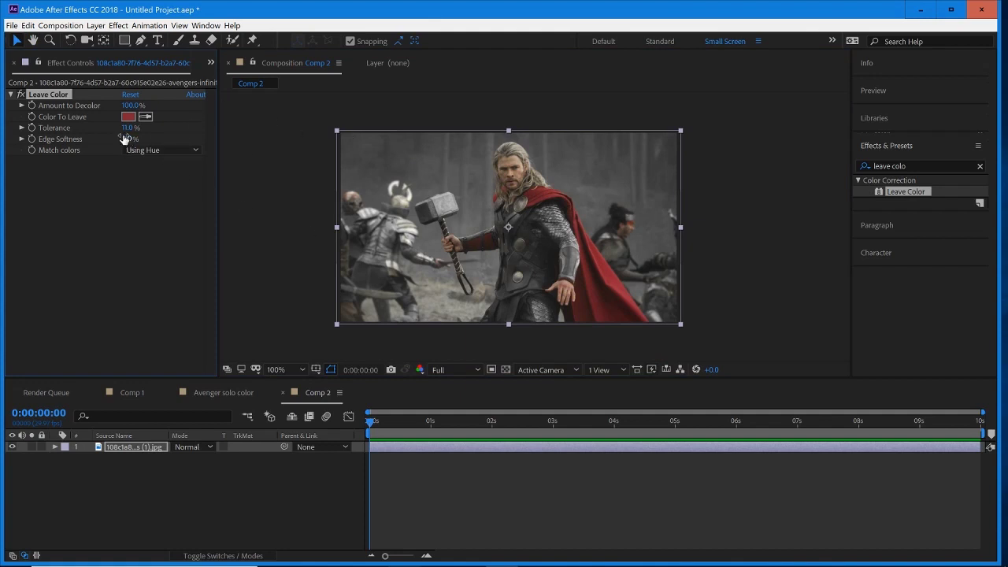
left_click_drag(126, 139, 114, 139)
Preview the comp, then duplicate the Thor image layer
key("space")
left_click(378, 422)
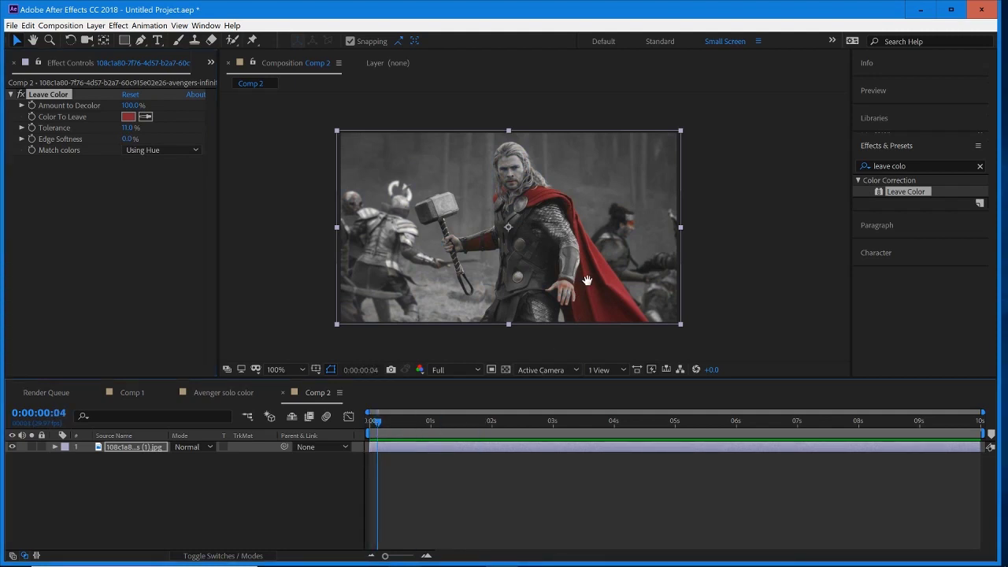
scroll(587, 281, "up", 1)
scroll(550, 303, "down", 1)
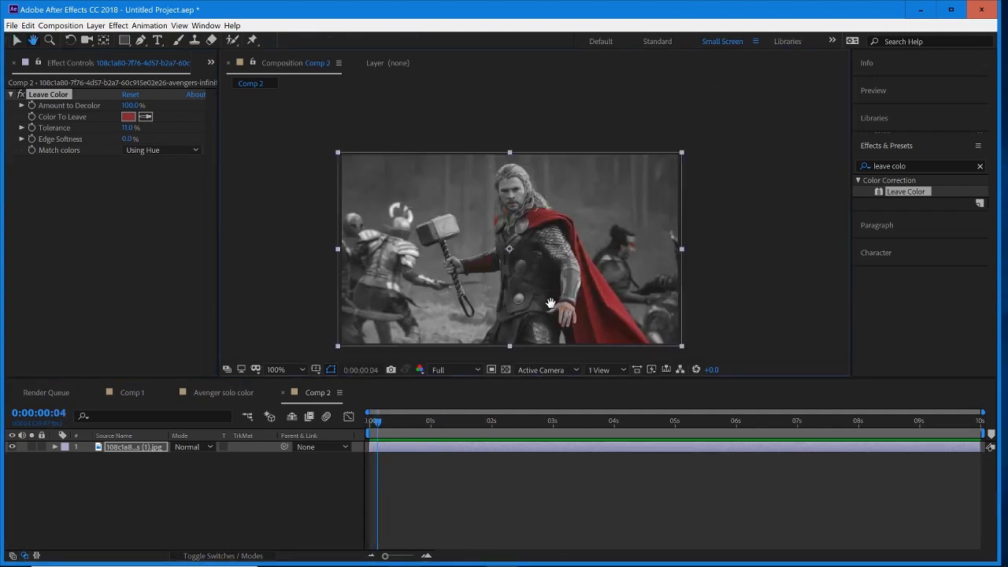
scroll(524, 241, "up", 1)
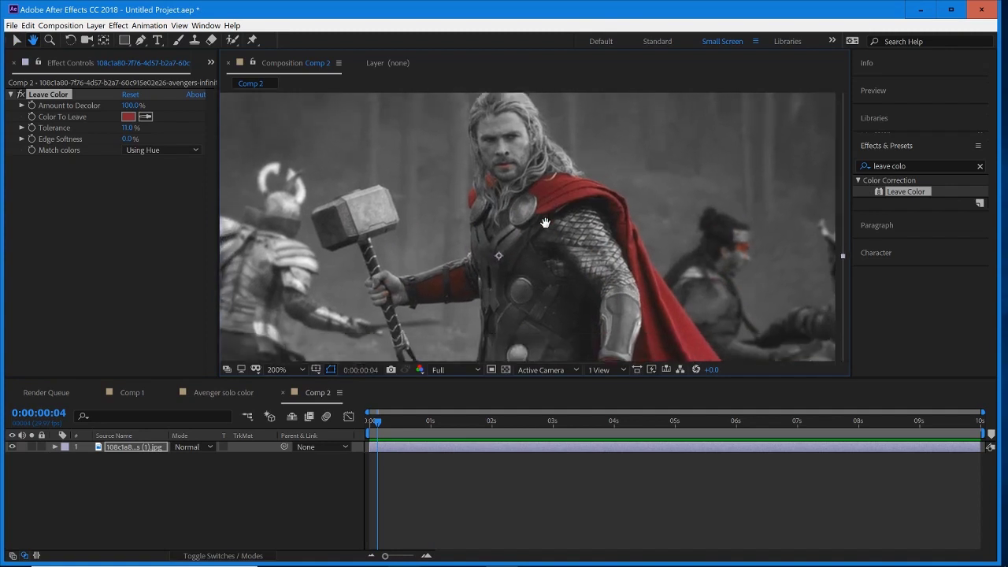
scroll(547, 276, "down", 1)
left_click(153, 450)
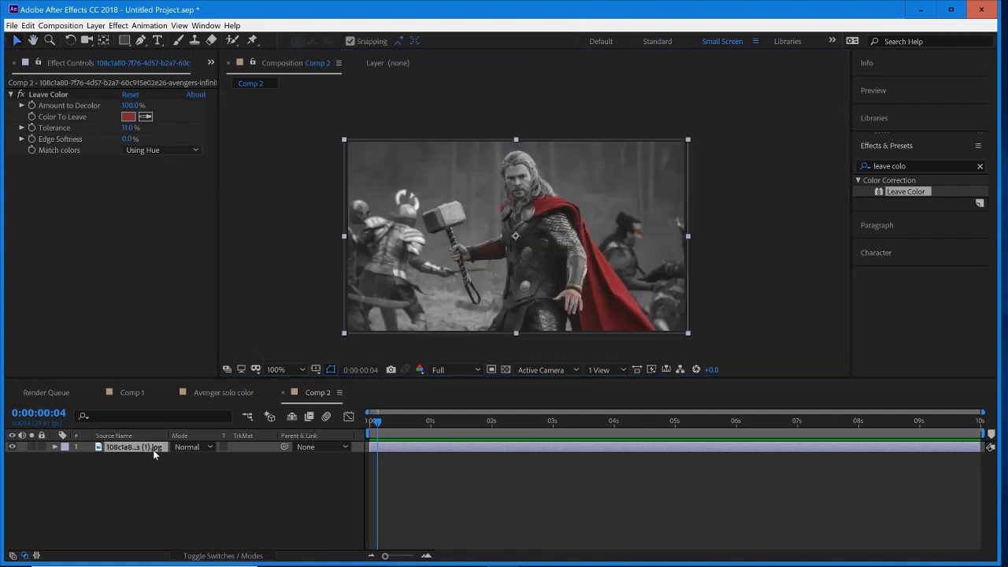
key("ctrl+d")
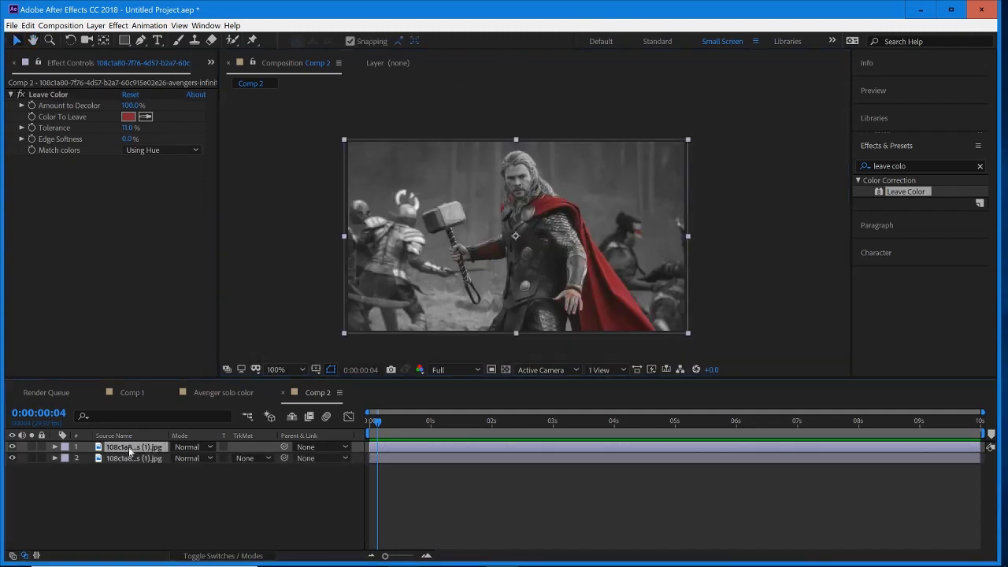
Replace the top copy's Leave Color with a Black & White effect and hide that grey layer
left_click(54, 96)
key("Delete")
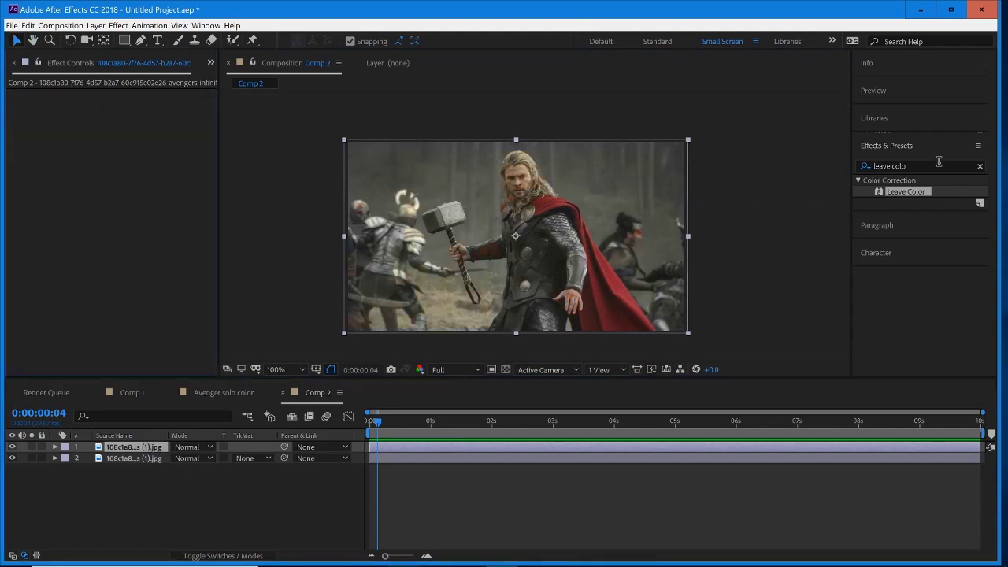
left_click(938, 162)
type("black and")
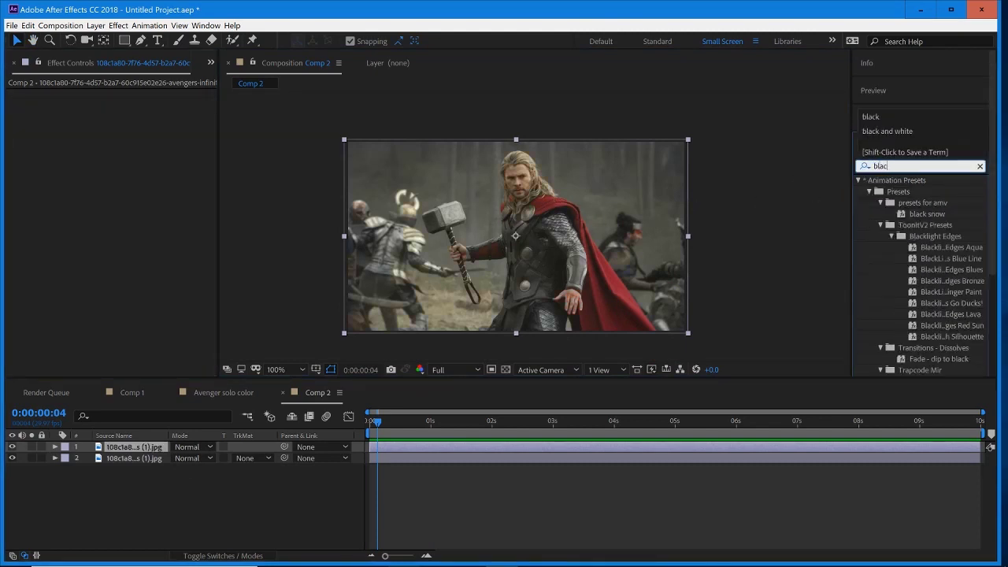
key("BackSpace")
key("BackSpace")
key("BackSpace")
key("BackSpace")
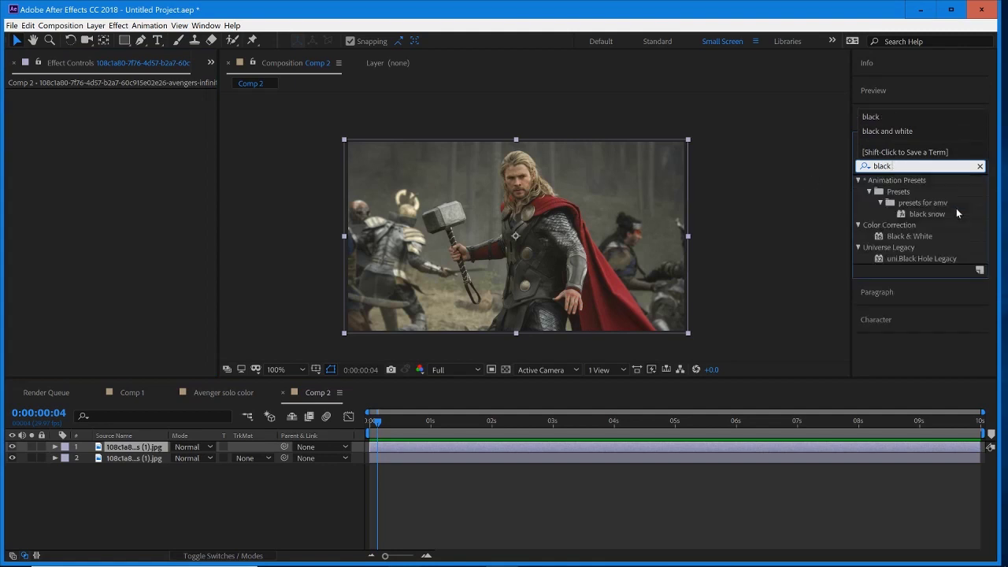
left_click(907, 237)
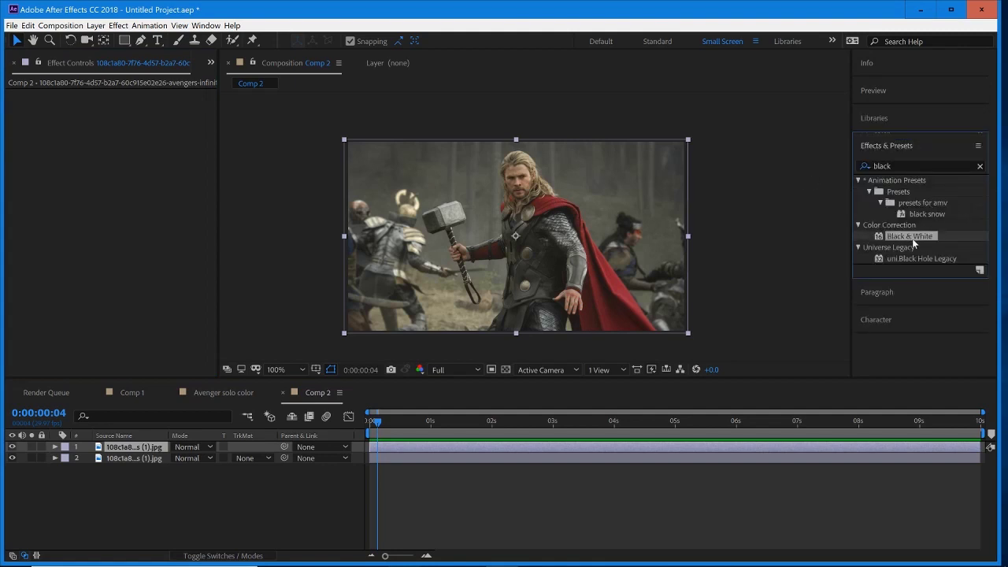
left_click_drag(914, 244, 418, 449)
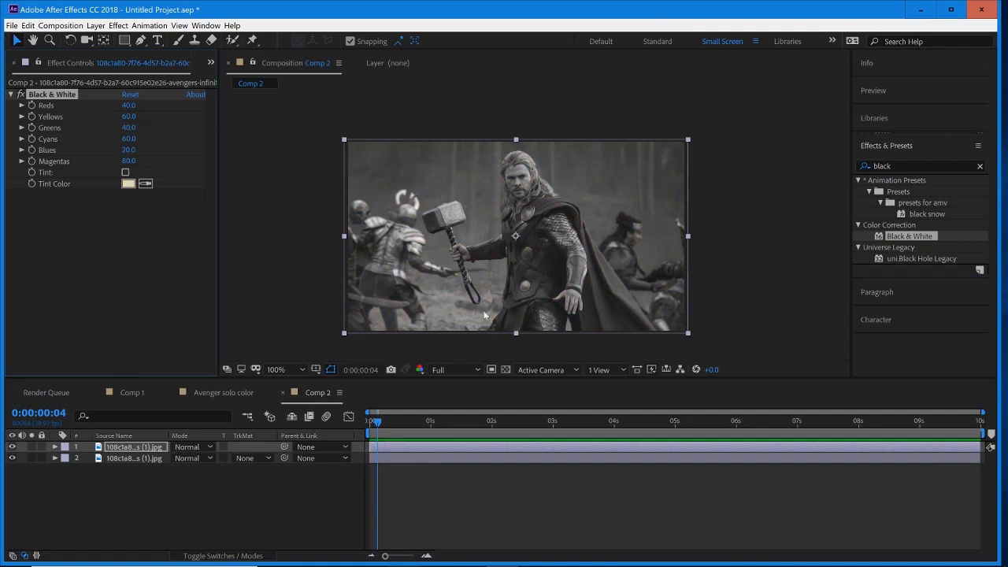
left_click(12, 447)
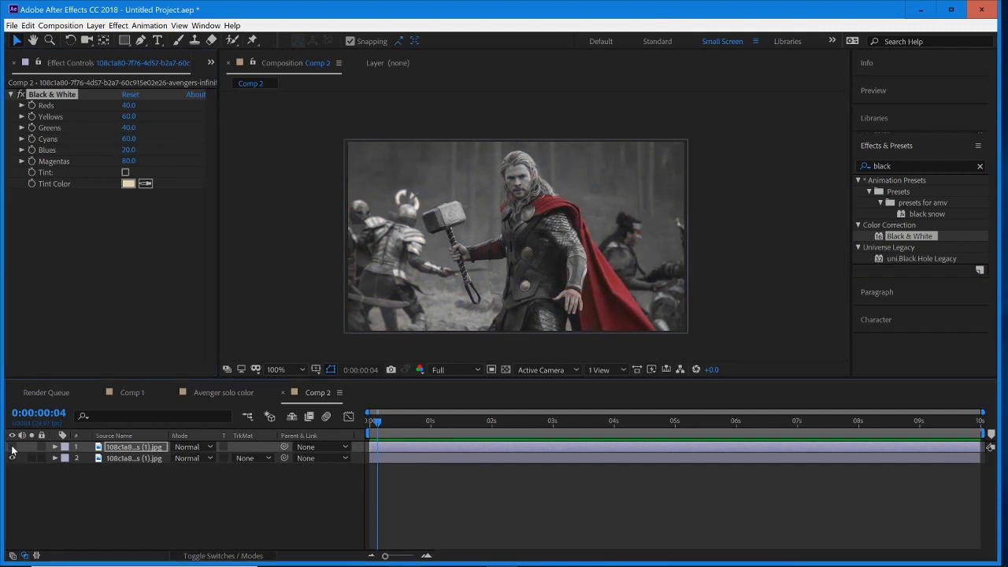
Select the hidden top layer and zoom the view in on Thor's open hand
left_click(144, 451)
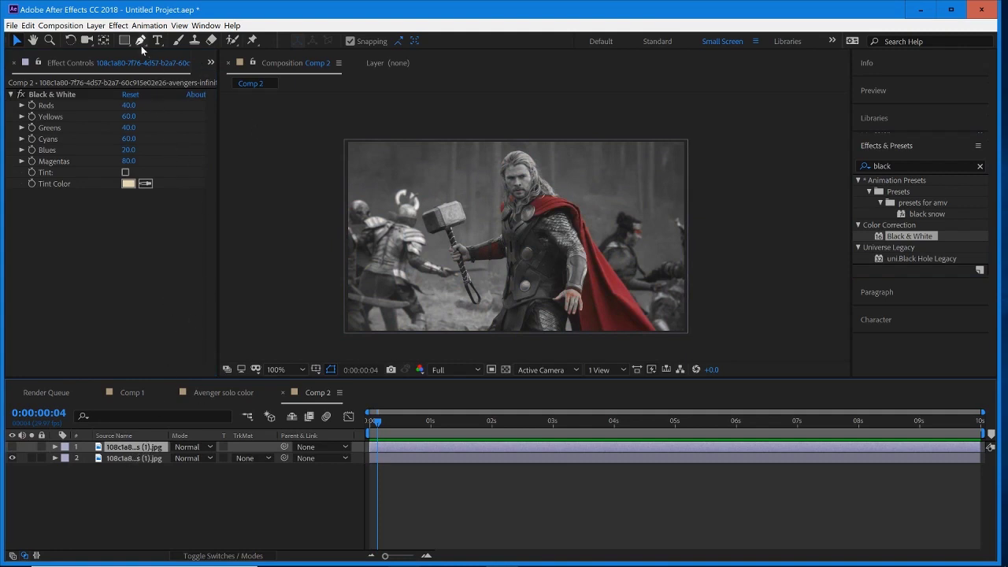
key("h")
key("period")
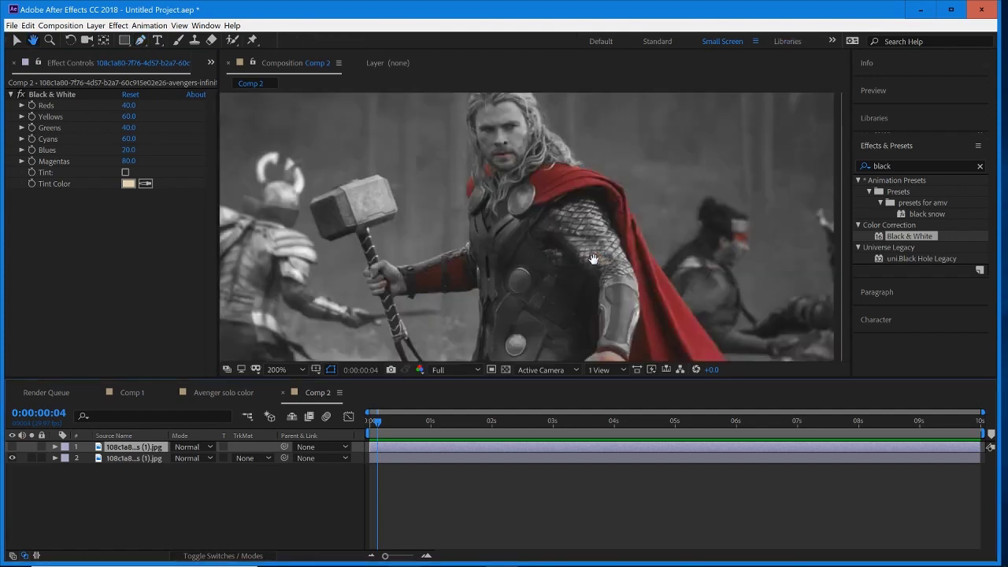
scroll(593, 258, "up", 4)
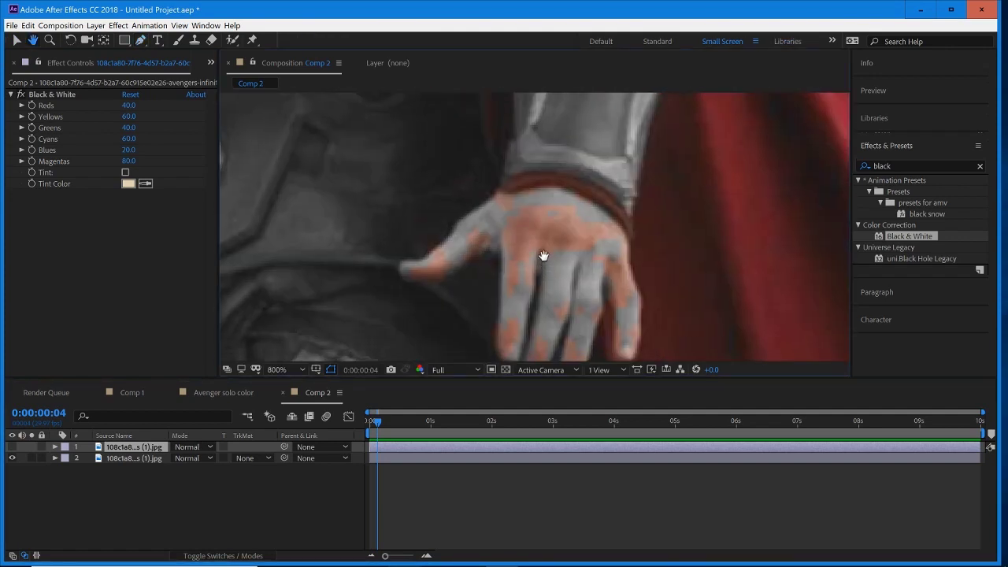
left_click_drag(543, 256, 540, 223)
Draw a closed Pen mask tracing around Thor's open hand on the grey layer
key("g")
left_click(474, 167)
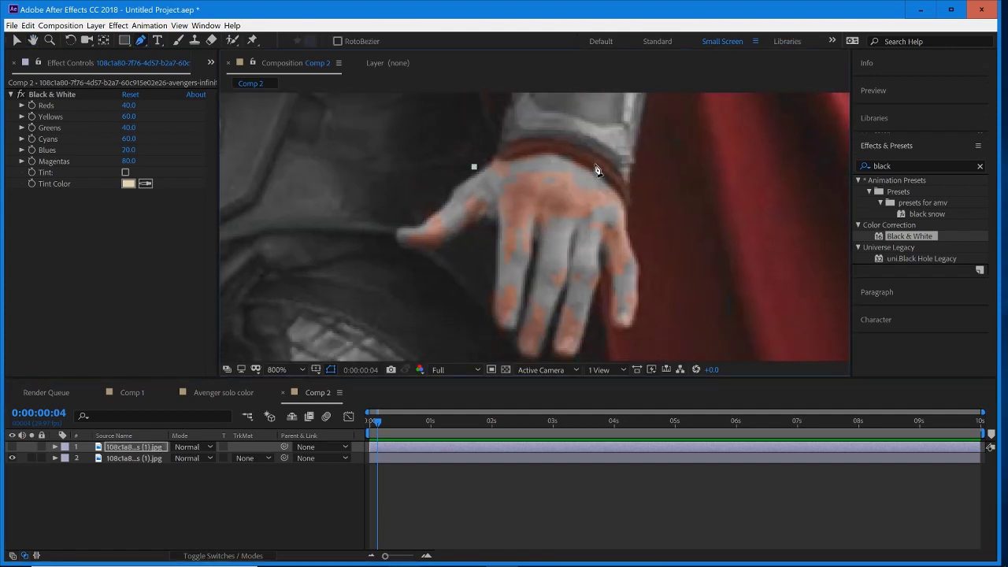
left_click_drag(596, 167, 625, 184)
left_click_drag(632, 234, 639, 253)
left_click(634, 317)
left_click_drag(634, 321, 631, 325)
left_click_drag(614, 308, 602, 266)
left_click(602, 266)
left_click_drag(584, 342, 579, 358)
left_click_drag(437, 342, 388, 311)
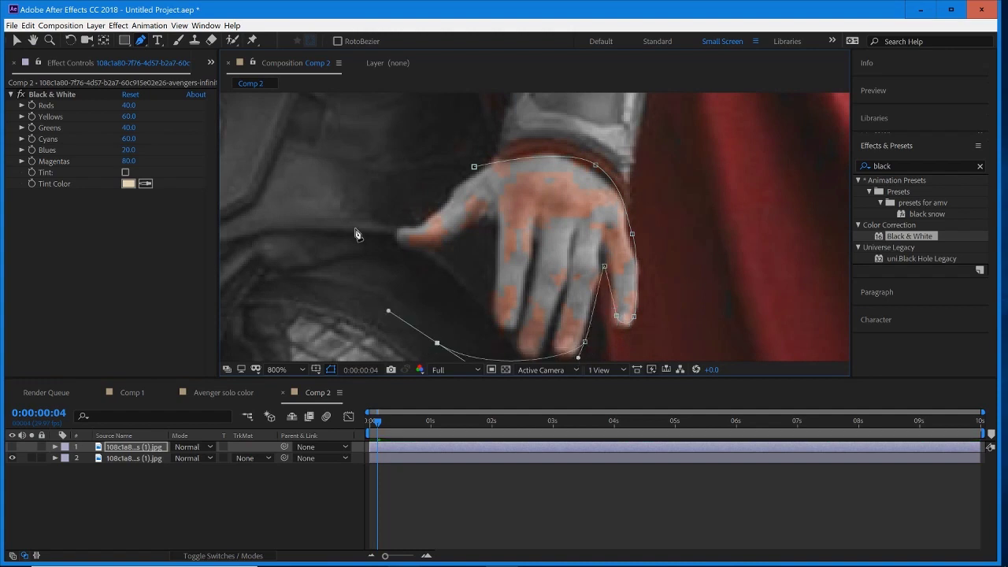
left_click_drag(354, 223, 417, 177)
left_click(474, 167)
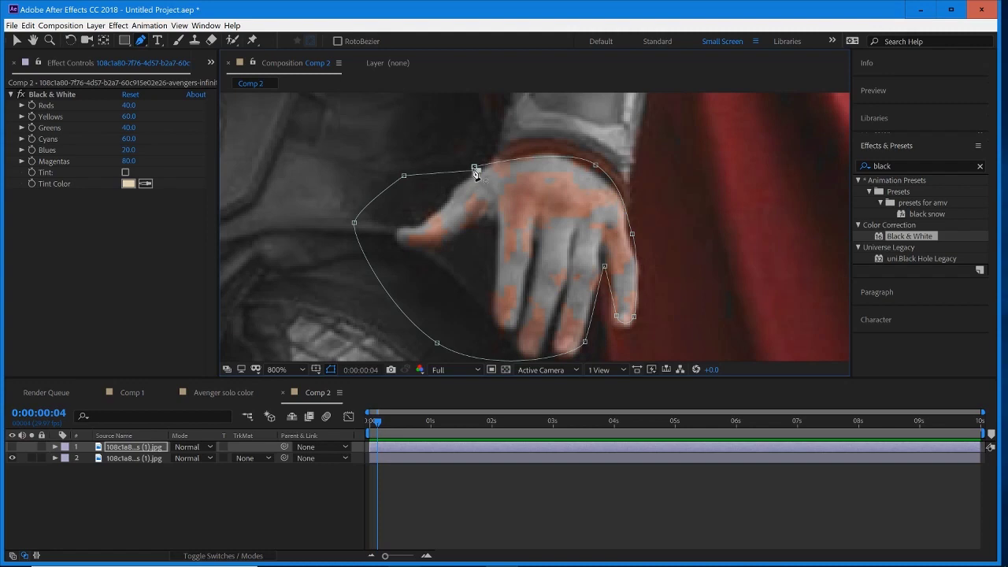
scroll(477, 172, "down", 2)
Draw a closed Pen mask around Thor's reddish lips
key("h")
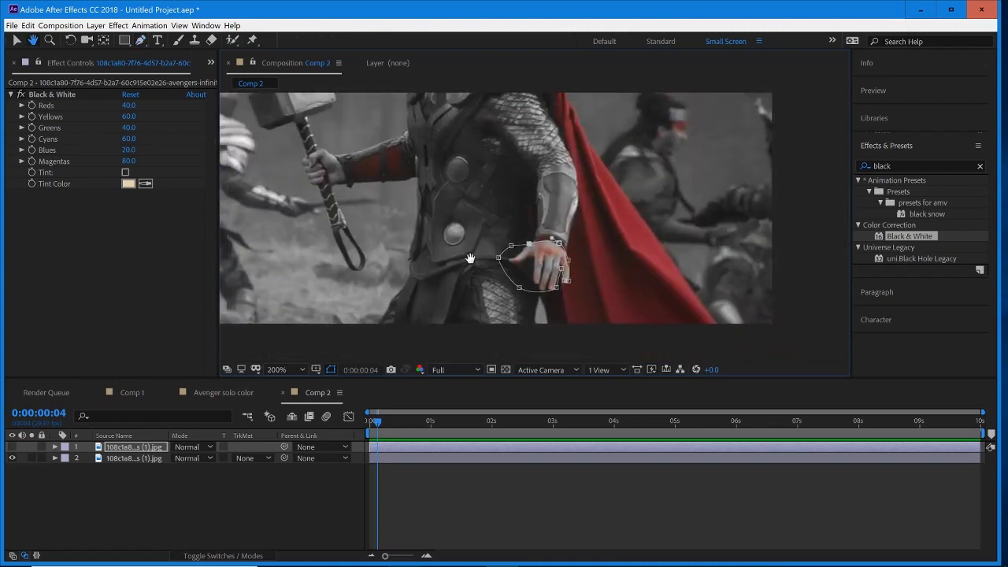
scroll(473, 237, "down", 2)
scroll(483, 192, "up", 6)
key("g")
left_click(456, 295)
left_click_drag(532, 339, 599, 285)
left_click(590, 247)
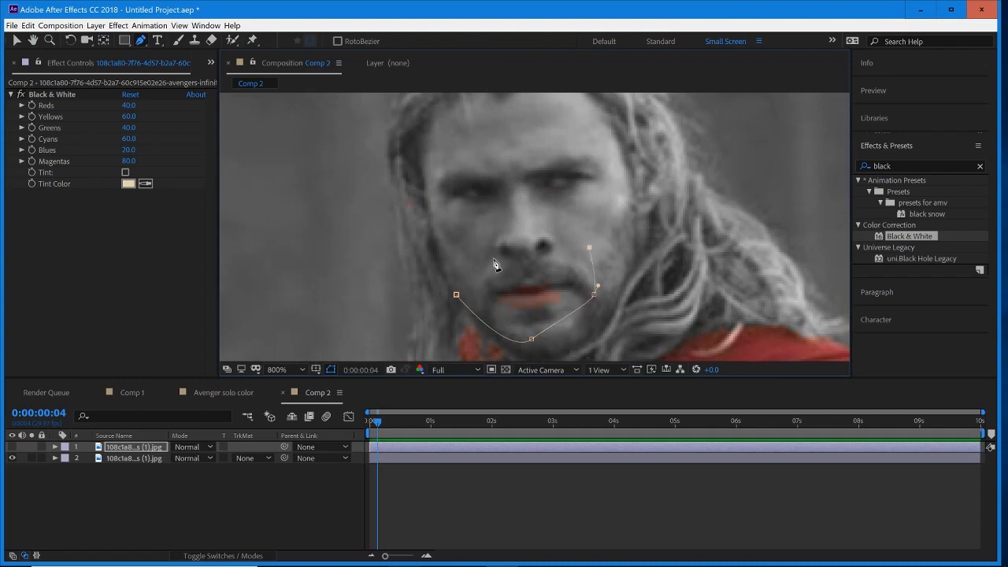
left_click(456, 294)
Draw a closed mask around the hand gripping the hammer, then recentre the frame
scroll(484, 293, "down", 4)
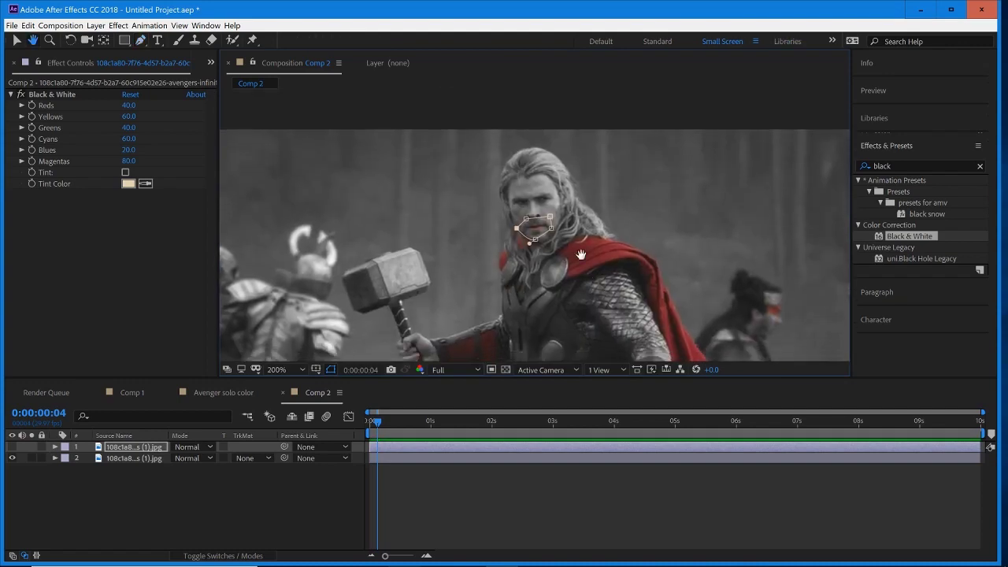
left_click_drag(581, 254, 567, 157)
scroll(567, 158, "up", 2)
left_click_drag(599, 338, 644, 313)
key("g")
left_click(489, 222)
left_click(541, 317)
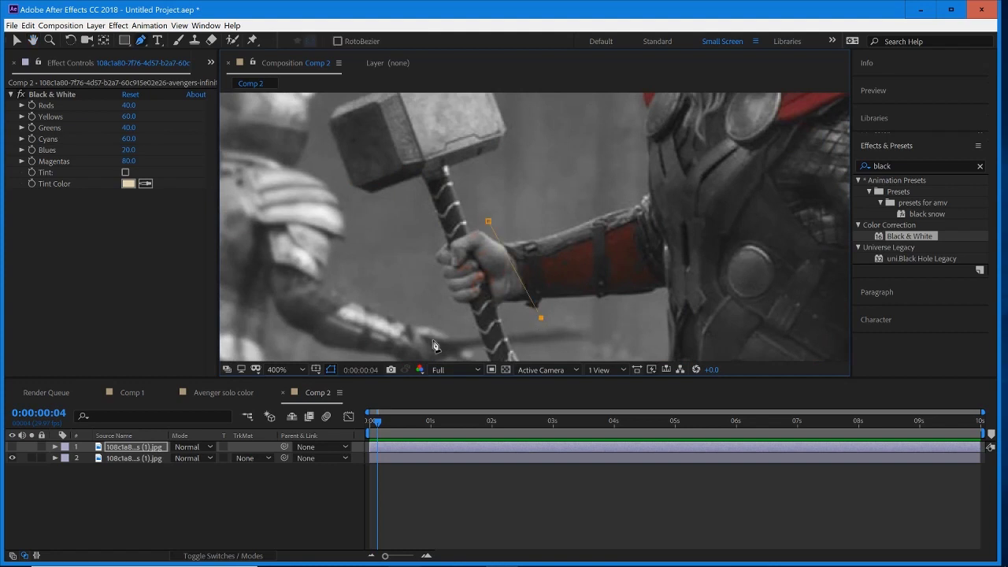
left_click(429, 337)
left_click(398, 257)
left_click(488, 221)
scroll(556, 284, "down", 2)
left_click_drag(555, 284, 525, 264)
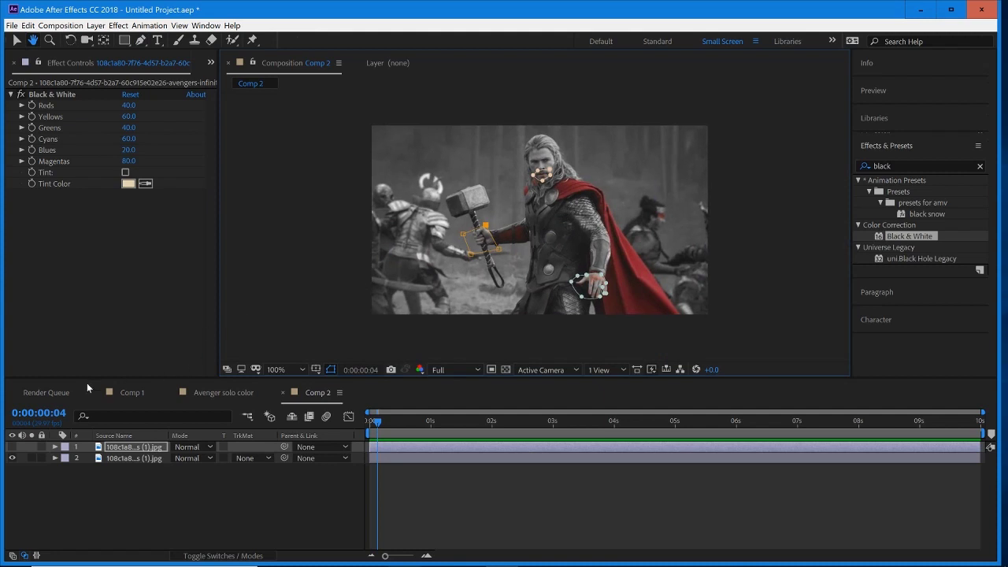
Turn the masked Black & White layer back on and review the grey hands and lips
key("g")
left_click(11, 447)
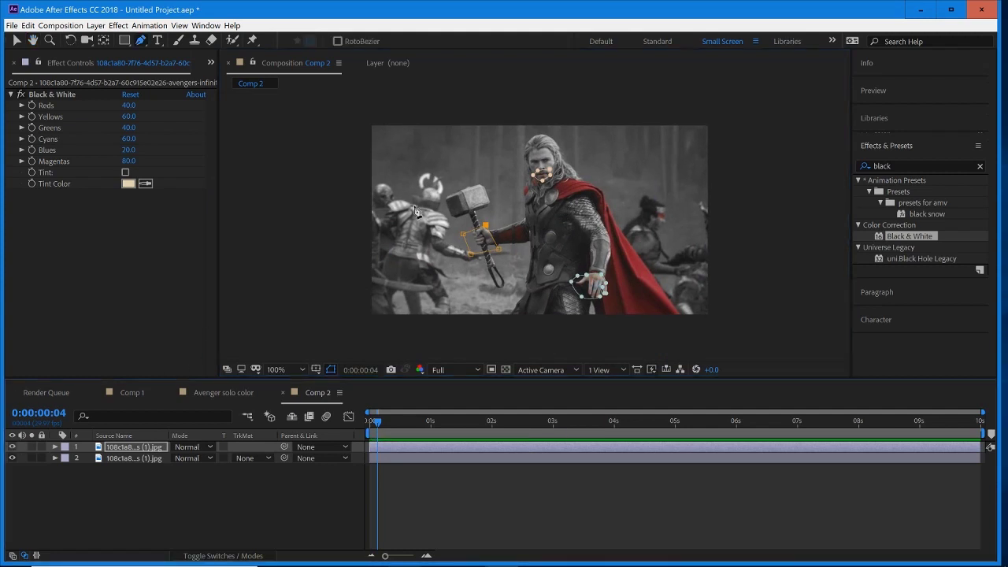
left_click(16, 40)
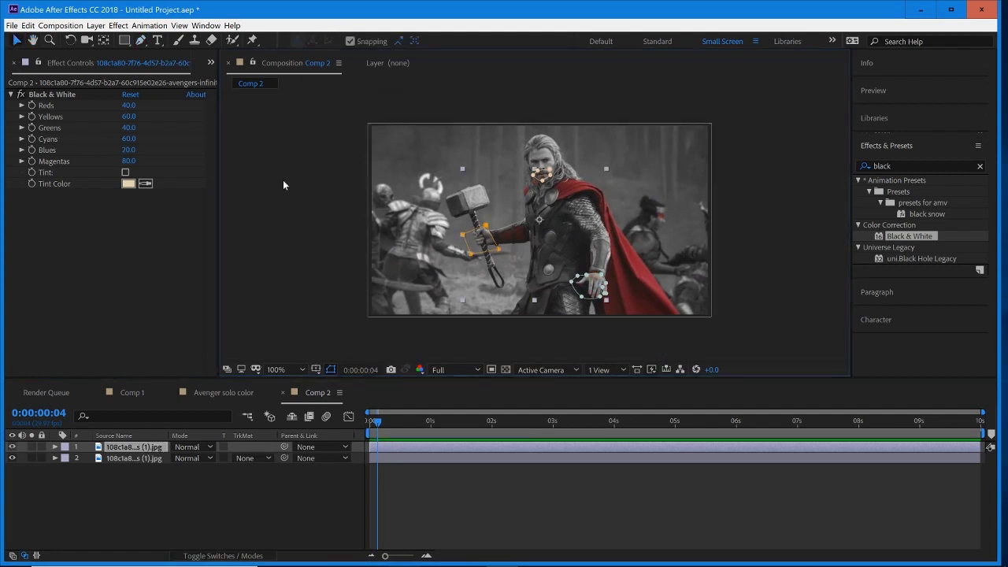
left_click(284, 185)
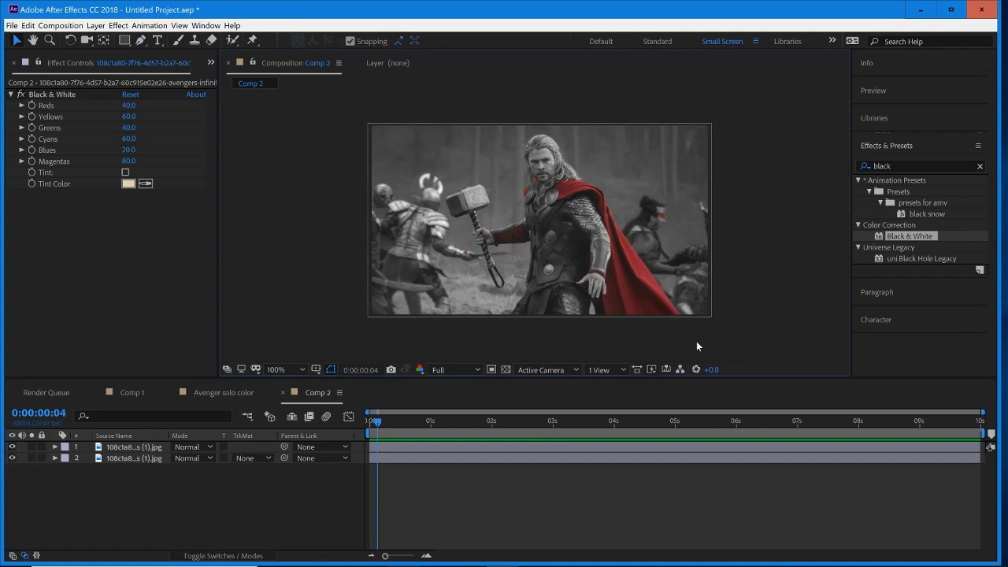
left_click_drag(677, 207, 660, 229)
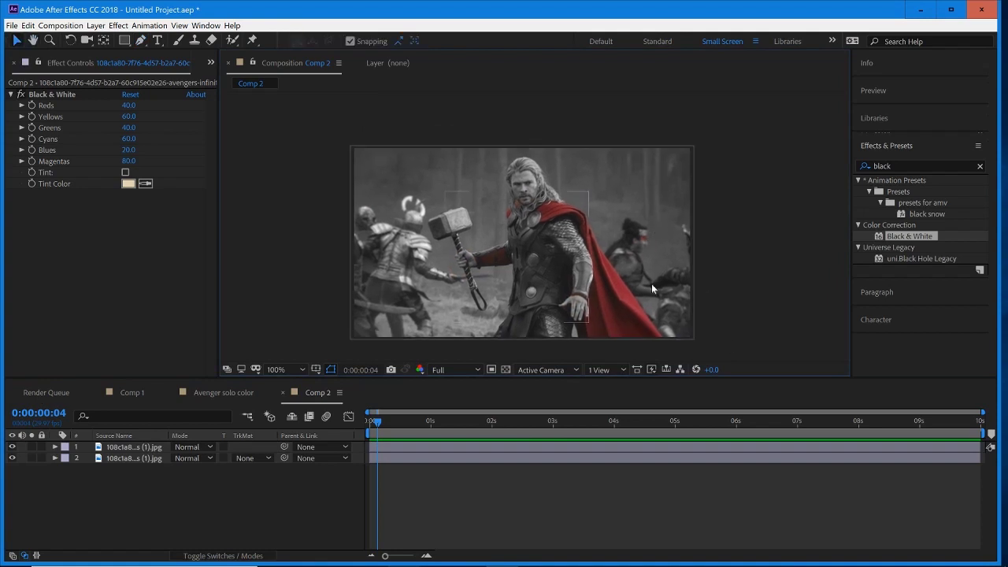
left_click_drag(619, 238, 598, 219)
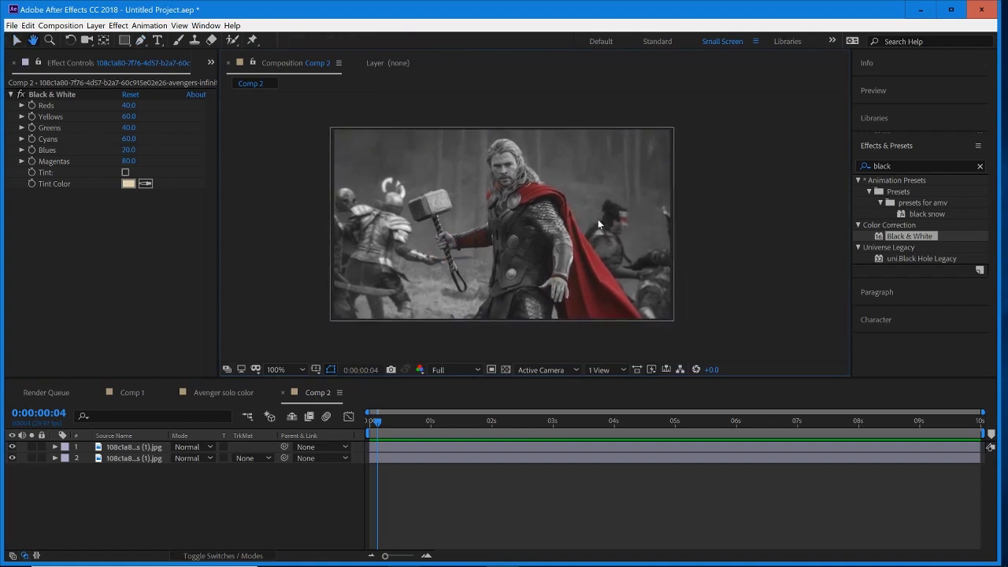
key("v")
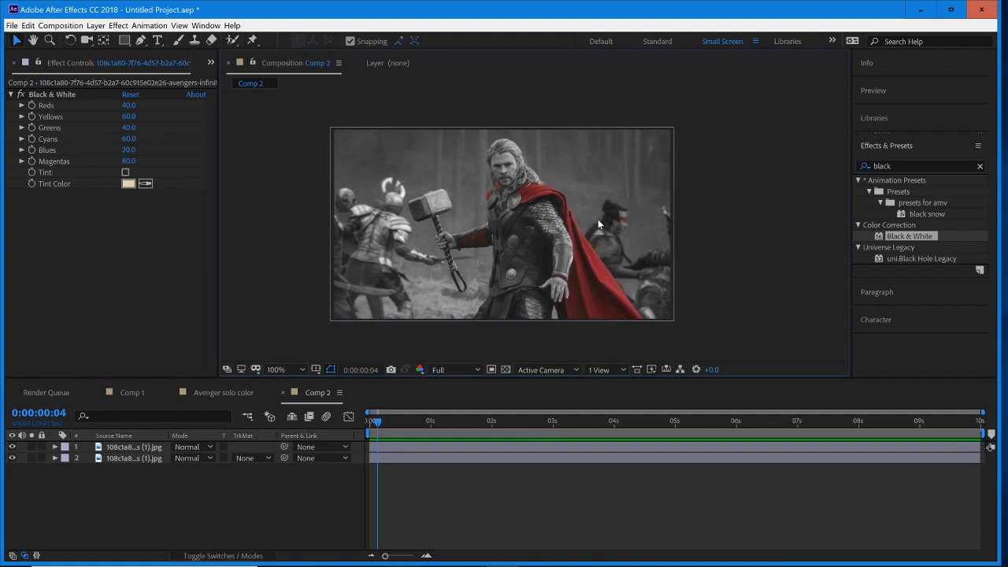